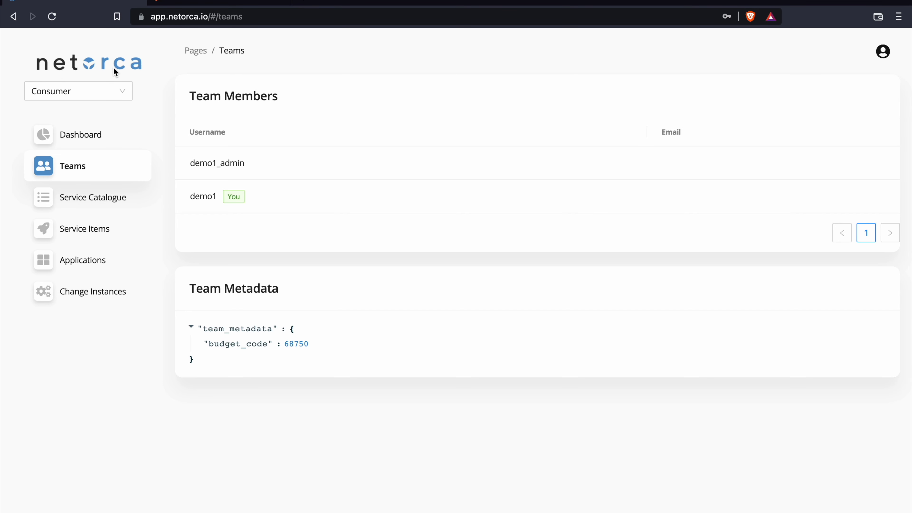
Step: Switch NetOrca to the Consumer role and list the eight demo_app1 and demo_app2 service items
click(108, 94)
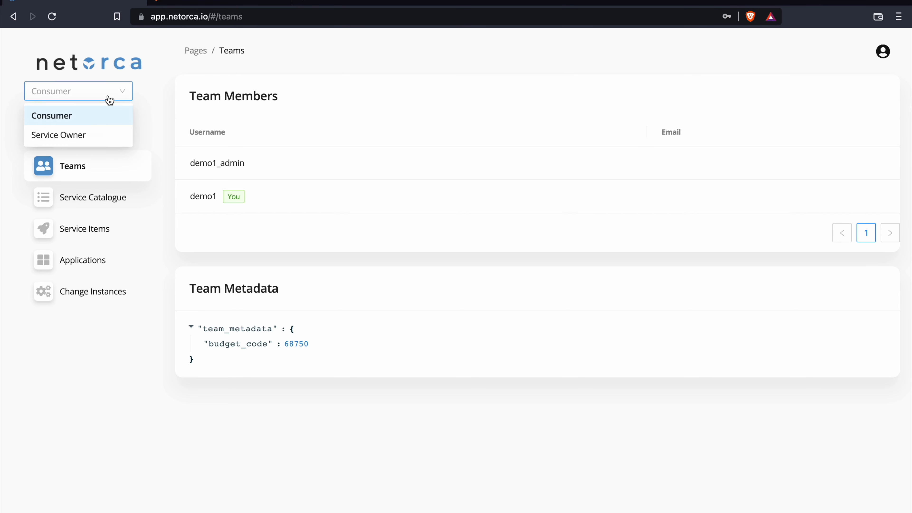
click(50, 117)
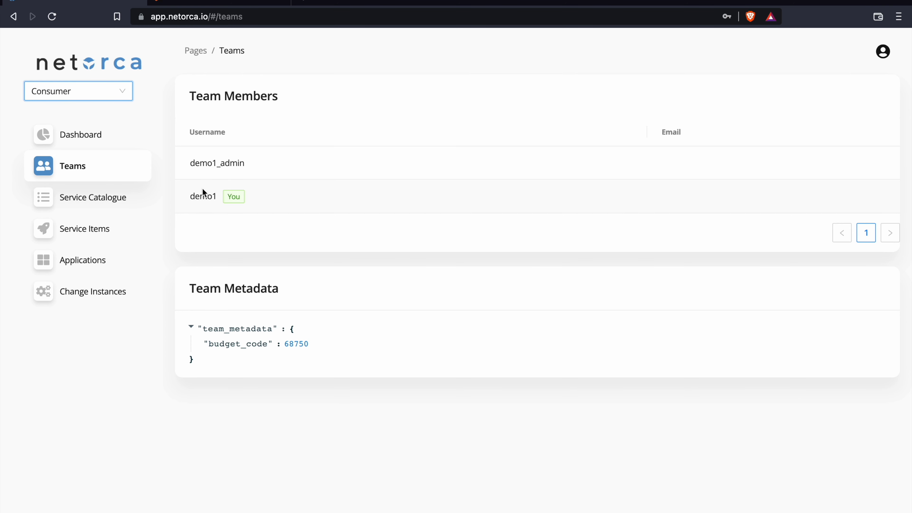
click(91, 235)
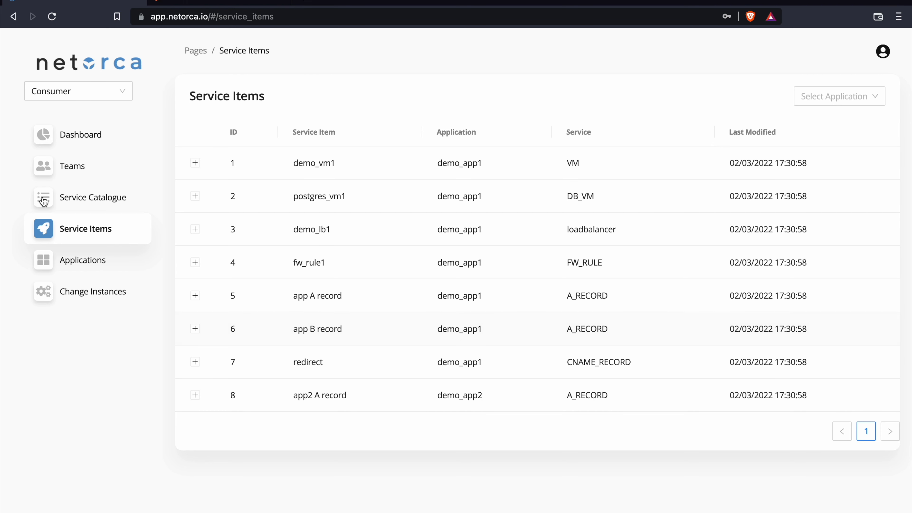
Step: Review the IPV4_RESERVATION example in the Service Catalogue, then go to the demo_consumer_team1 GitLab repository
click(84, 203)
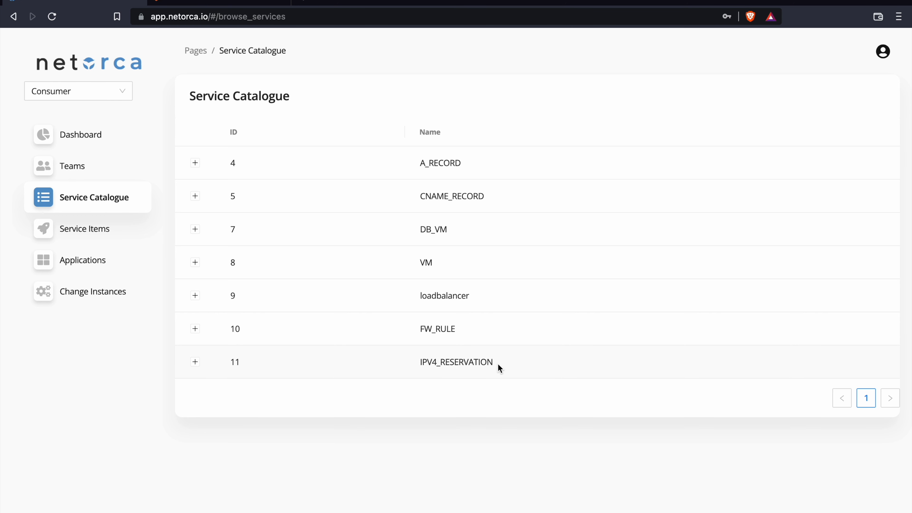
click(194, 364)
scroll(194, 364, down, 1)
scroll(195, 367, down, 1)
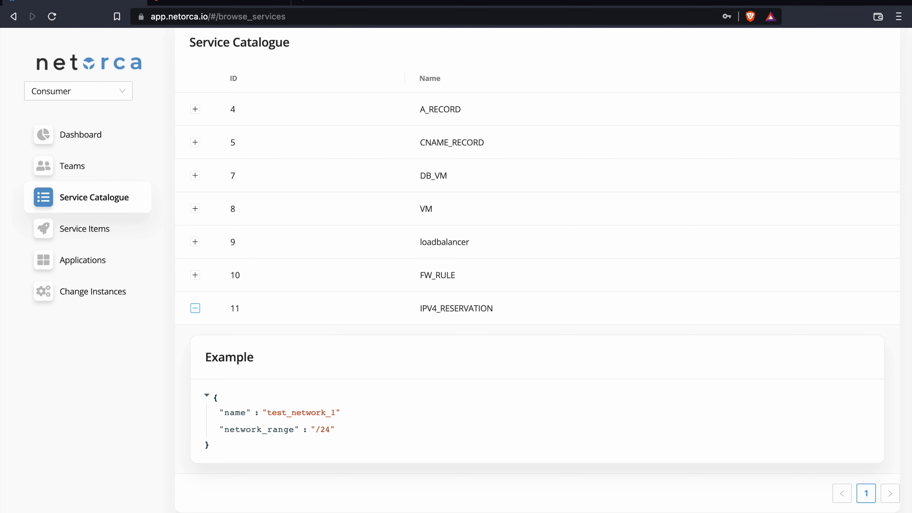
click(201, 2)
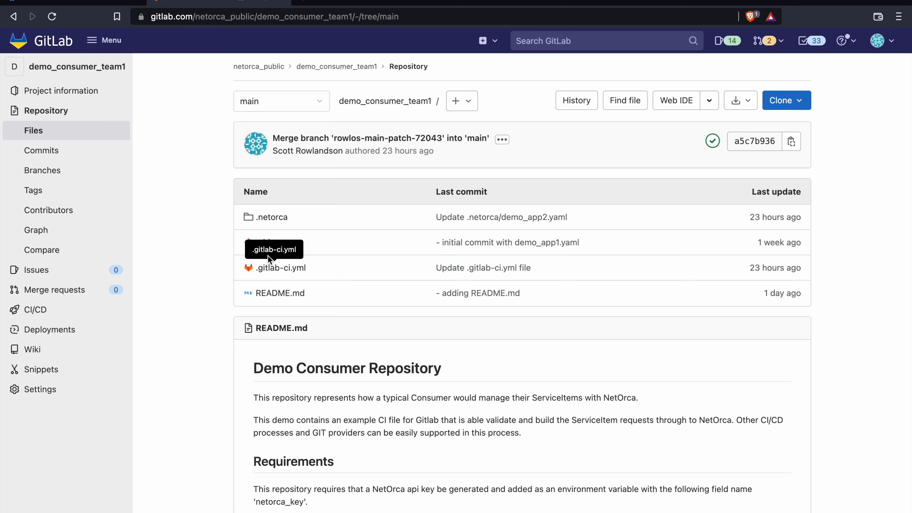
Step: View .netorca/demo_app2.yaml and inspect its metadata block and the A_RECORD service for a.test.local
click(281, 220)
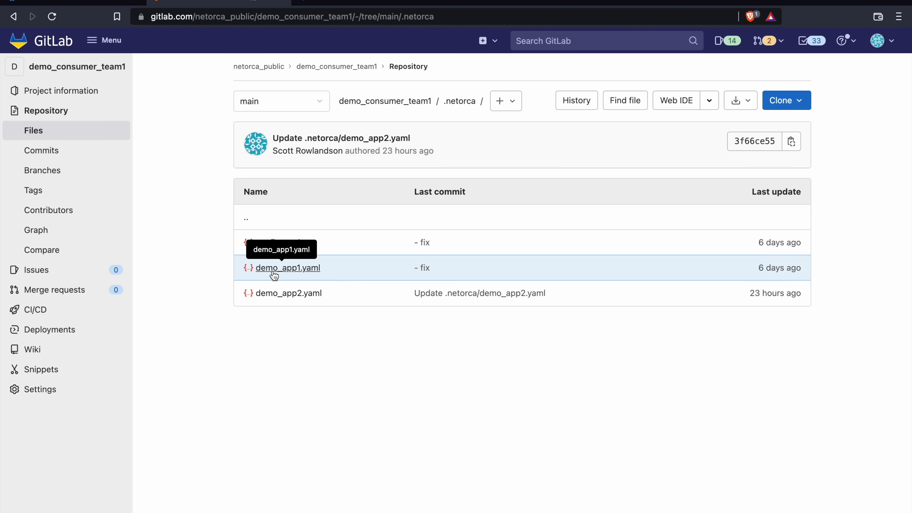
click(286, 299)
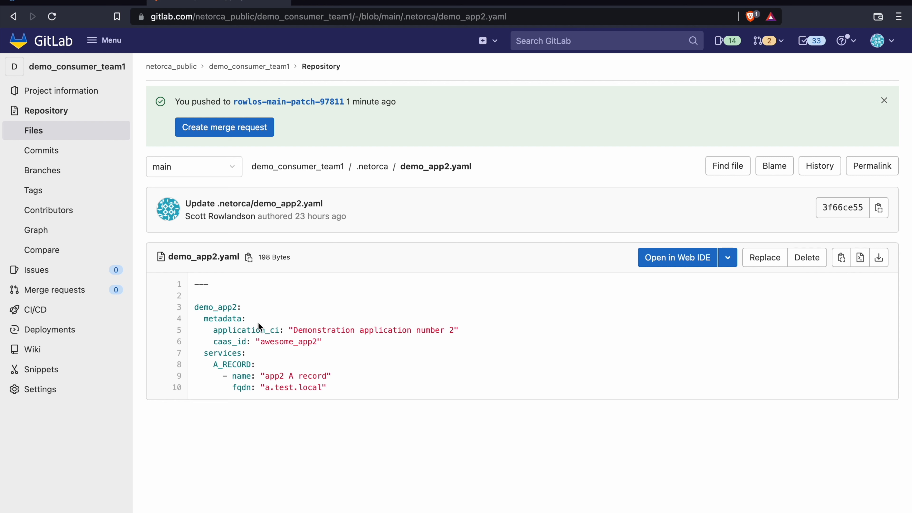
drag(203, 318, 334, 340)
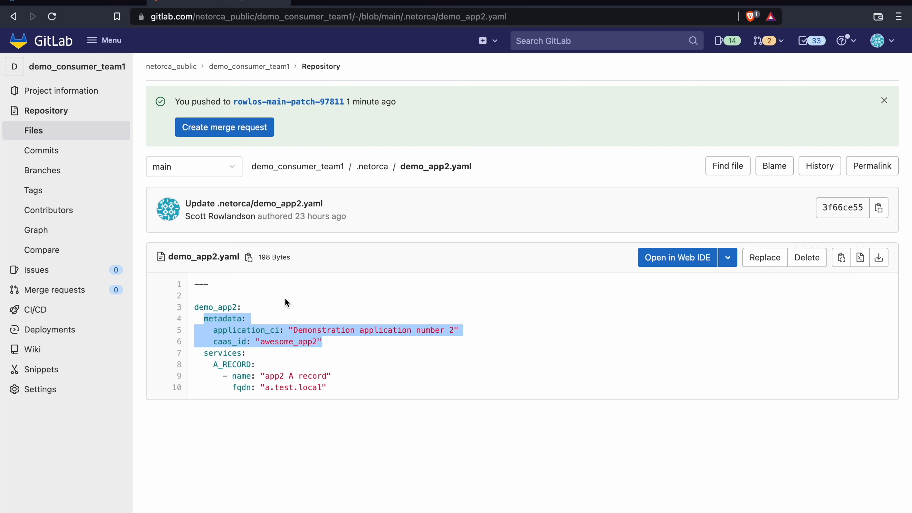
click(338, 349)
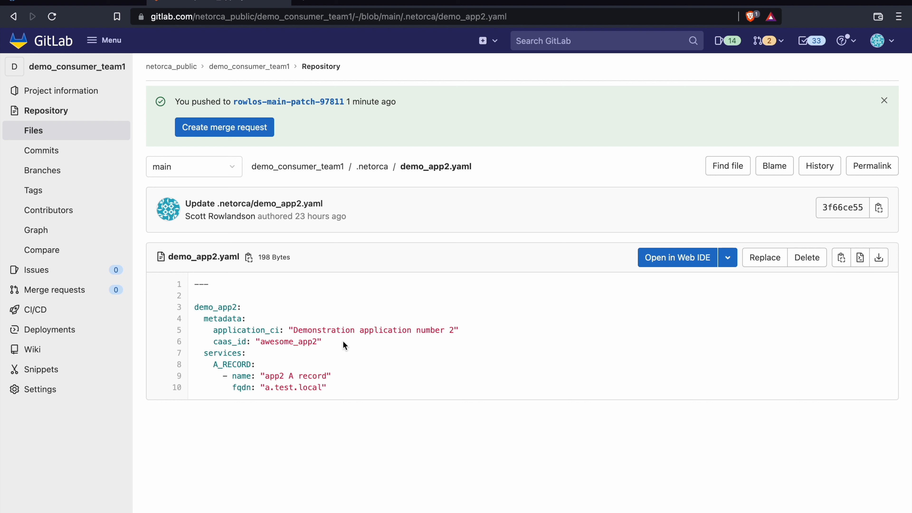
Step: In the Web IDE, paste an IPV4_RESERVATION service 'new_network' with network_range '/24', aligned with A_RECORD
click(674, 261)
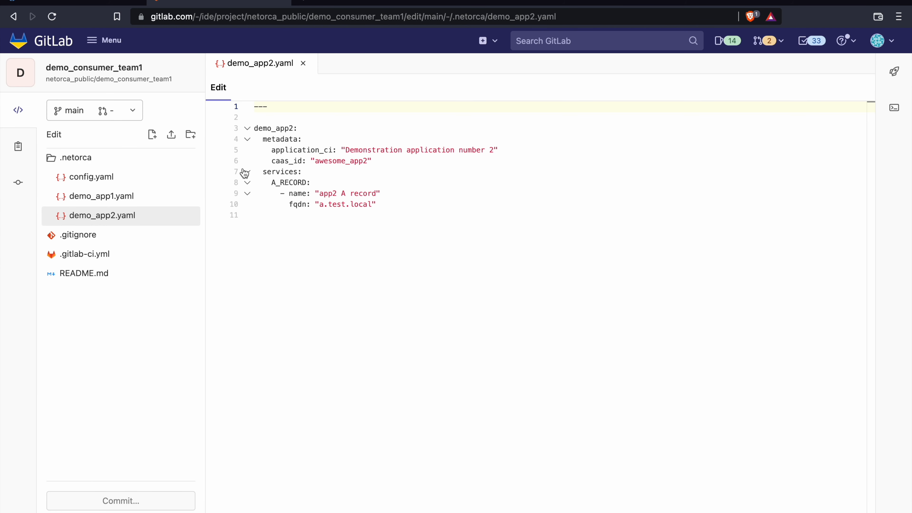
drag(263, 172, 290, 173)
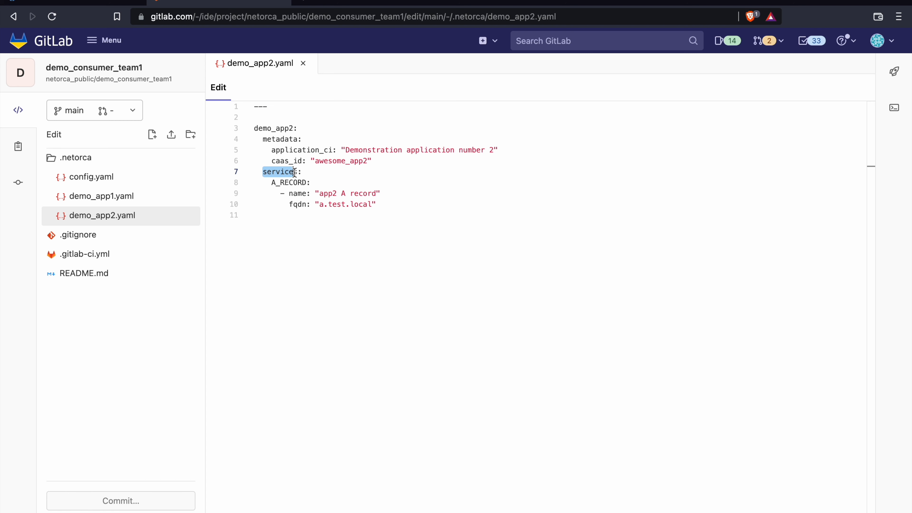
click(383, 205)
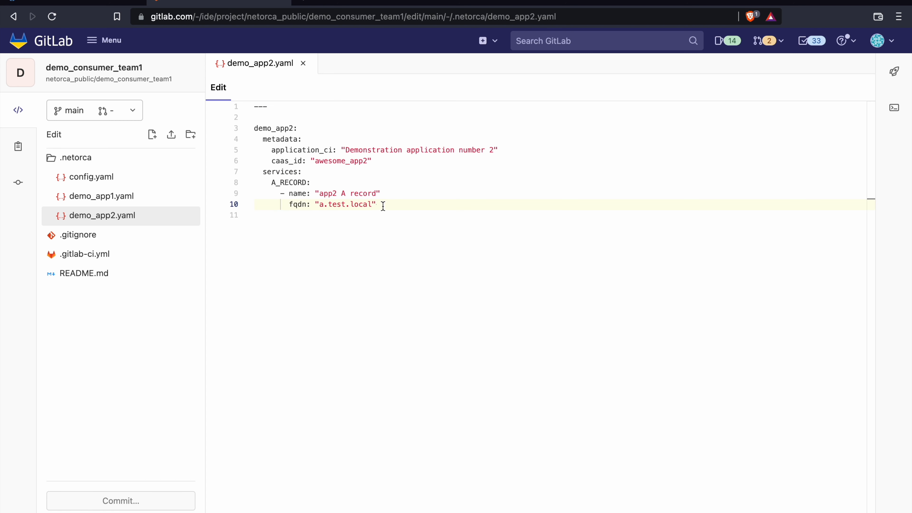
key(Return)
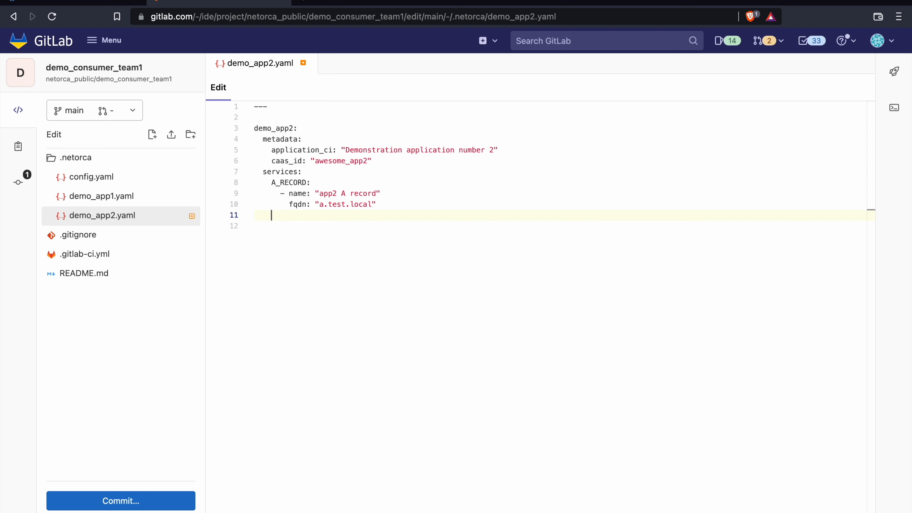
text(IPV4_RESERVATION:       - name: "new_network"         network_range: "/24")
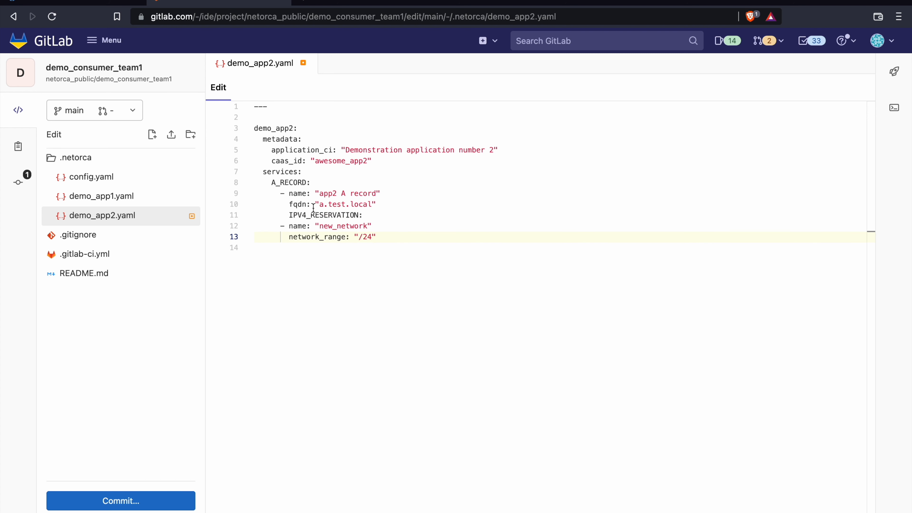
click(288, 214)
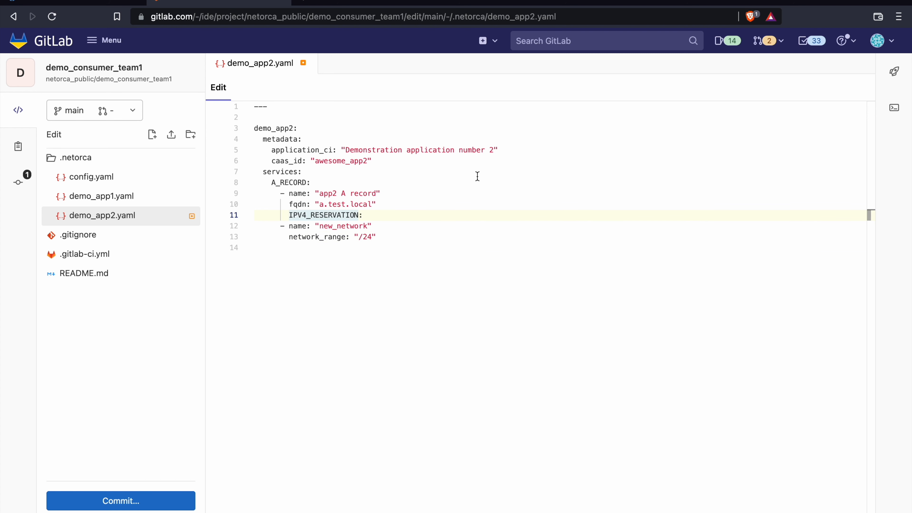
key(BackSpace)
key(BackSpace)
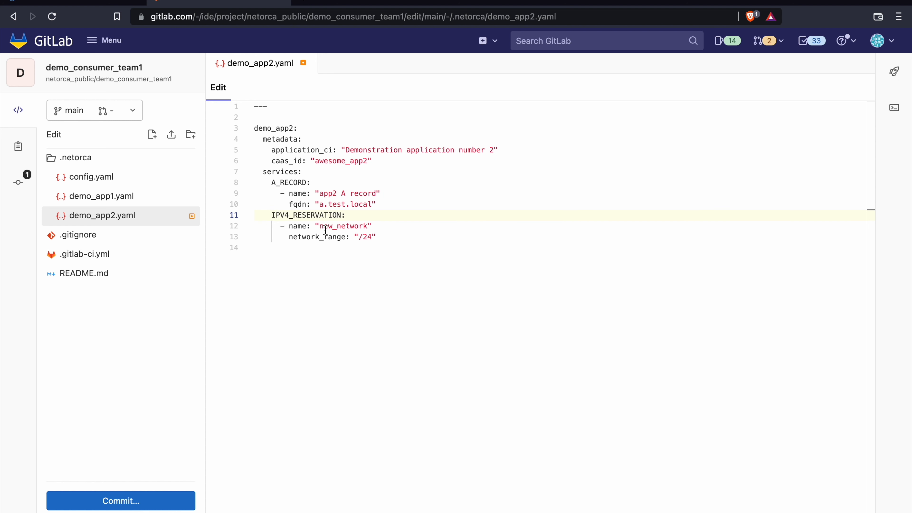
click(291, 227)
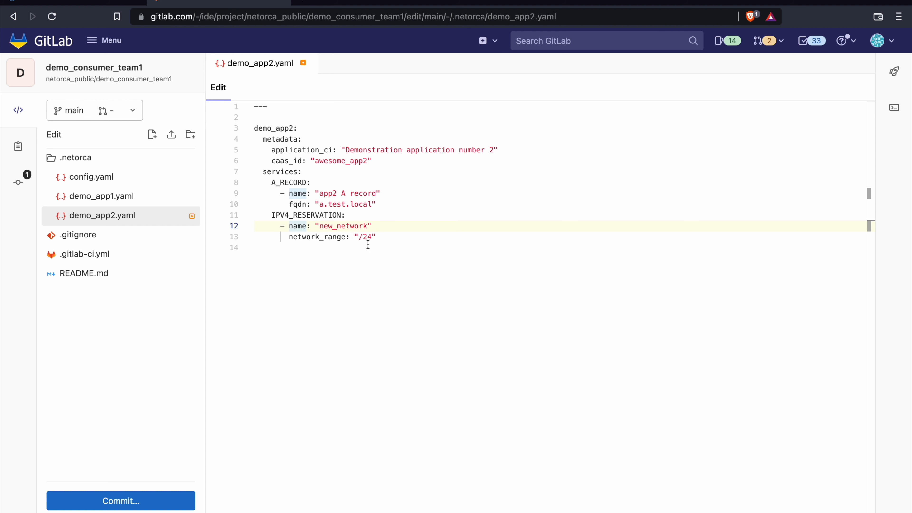
Step: Commit the demo_app2.yaml edit to a new branch and create merge request !6 into main
click(122, 500)
click(68, 511)
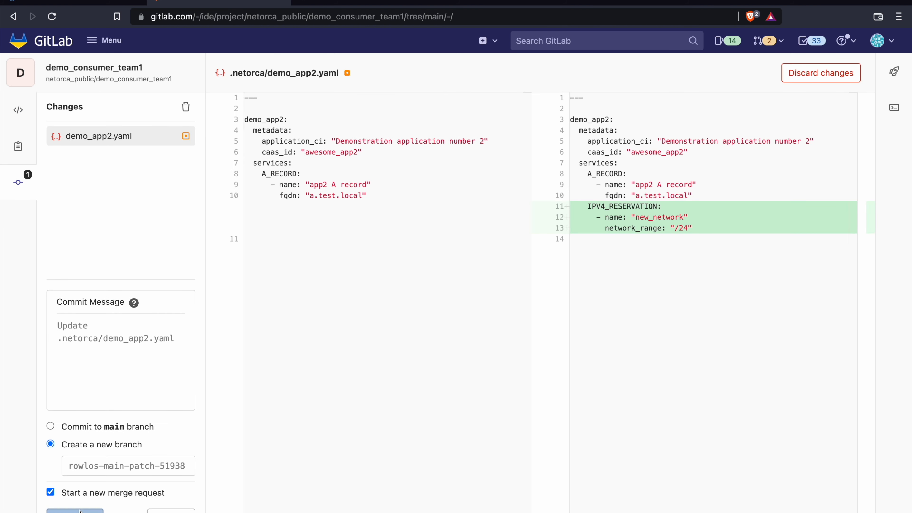
scroll(247, 365, down, 10)
click(222, 376)
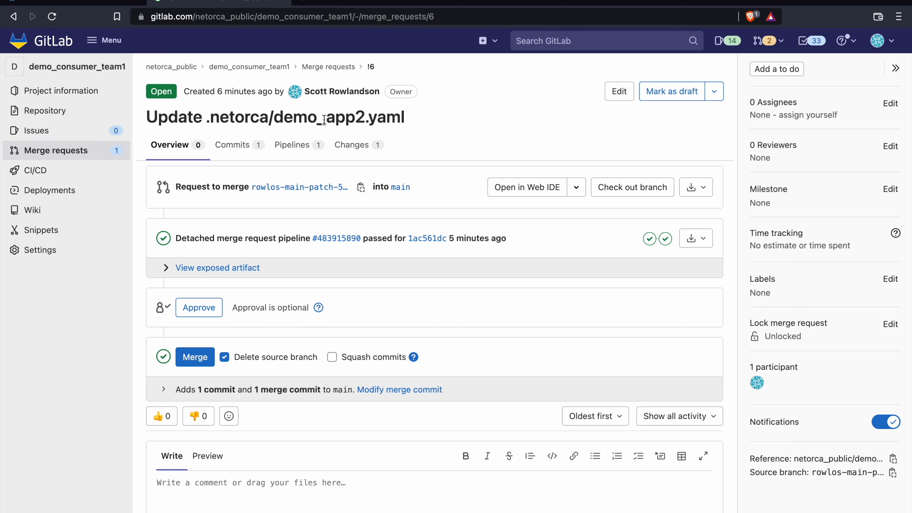
Step: Review merge request !6's file changes, approve it, and merge it into main
click(346, 152)
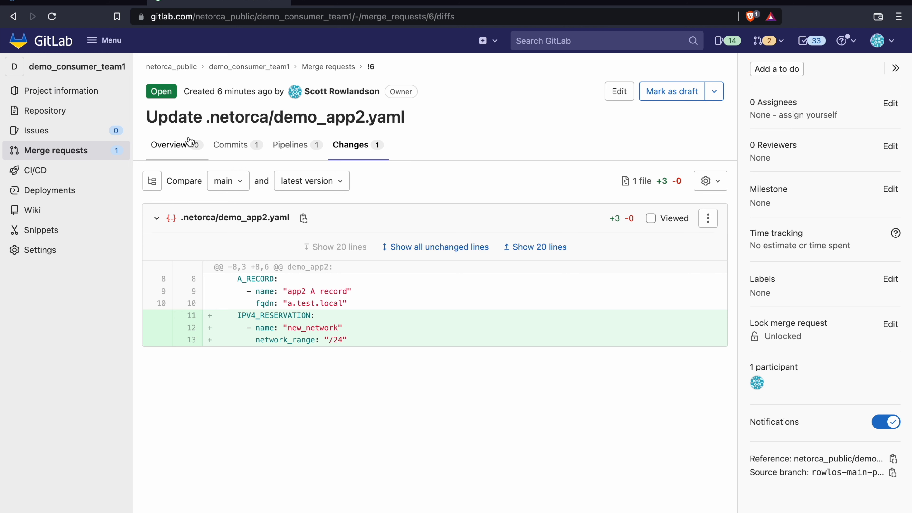
click(186, 144)
click(190, 307)
click(183, 357)
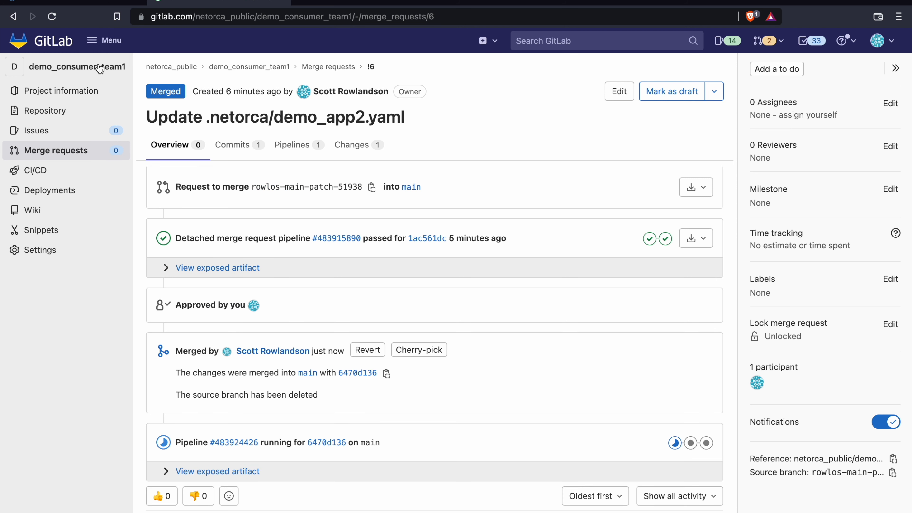
mouse_move(59, 130)
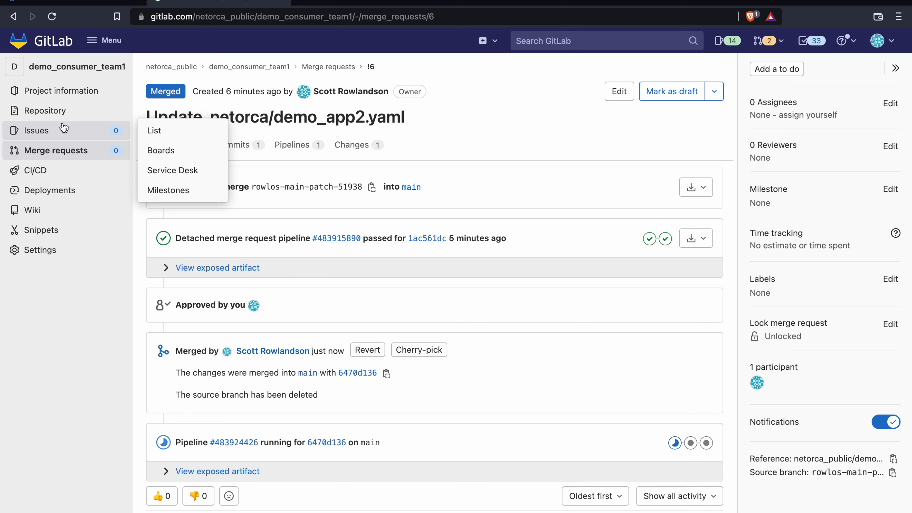
Step: Check the project's issues and main-branch files, then return to NetOrca's dashboard showing 9 service items
click(162, 132)
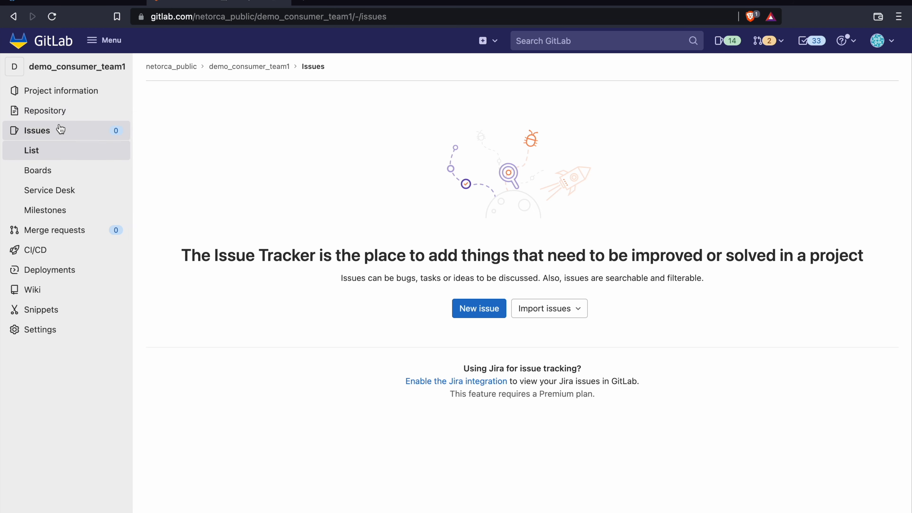
mouse_move(102, 112)
click(161, 115)
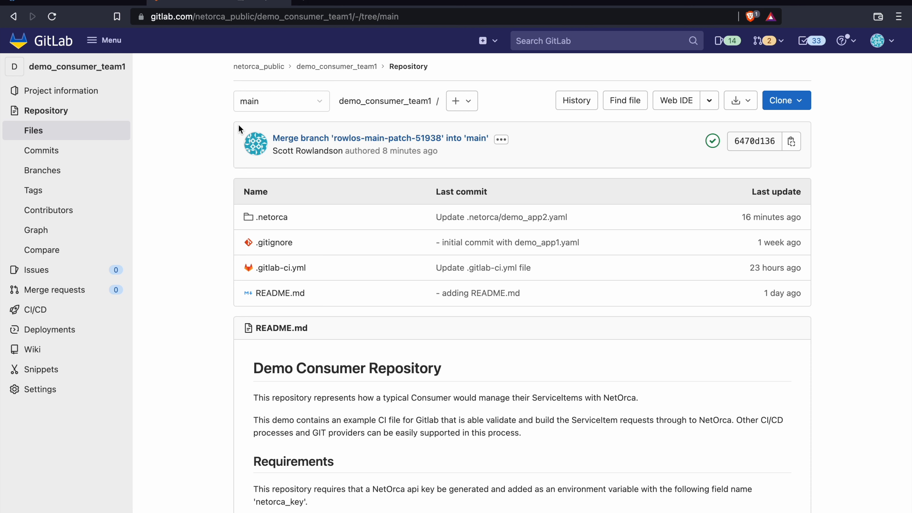
click(48, 3)
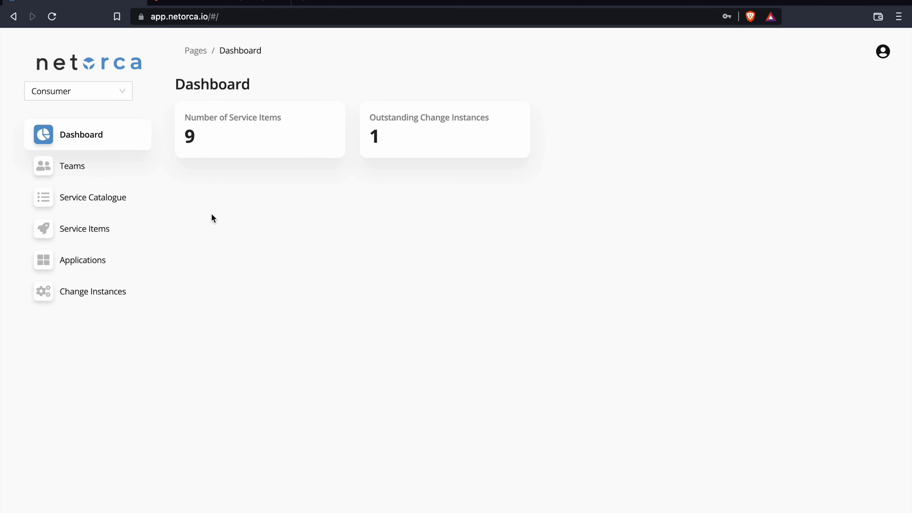
Step: Inspect the new_network service item's declaration, then confirm its change instance 9 is APPROVED
click(90, 234)
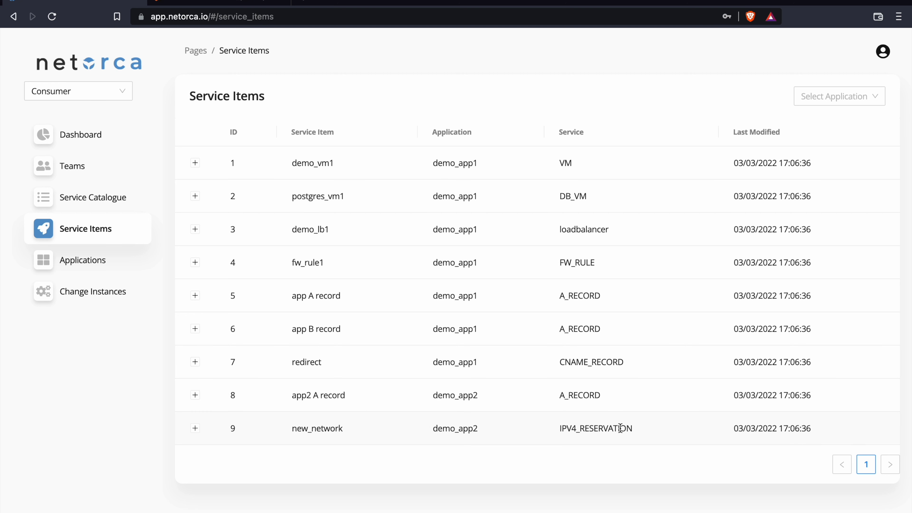
click(195, 428)
scroll(195, 420, down, 1)
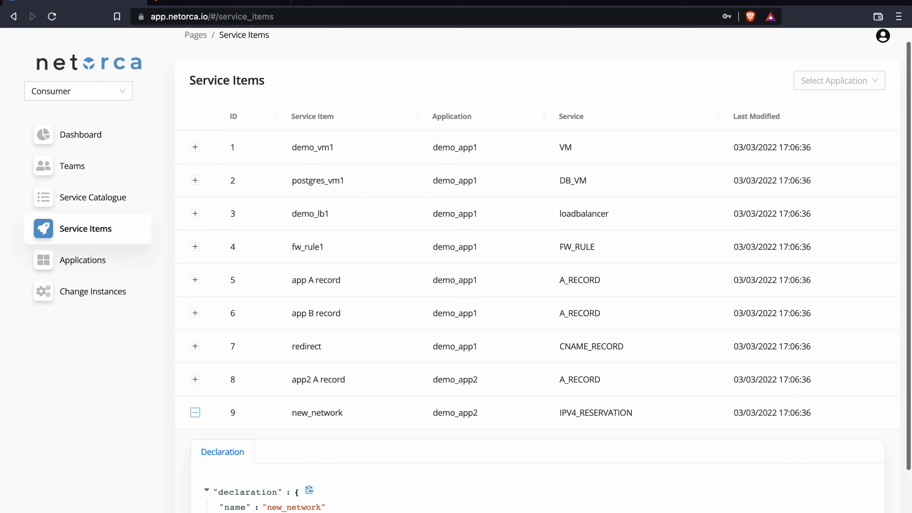
click(63, 294)
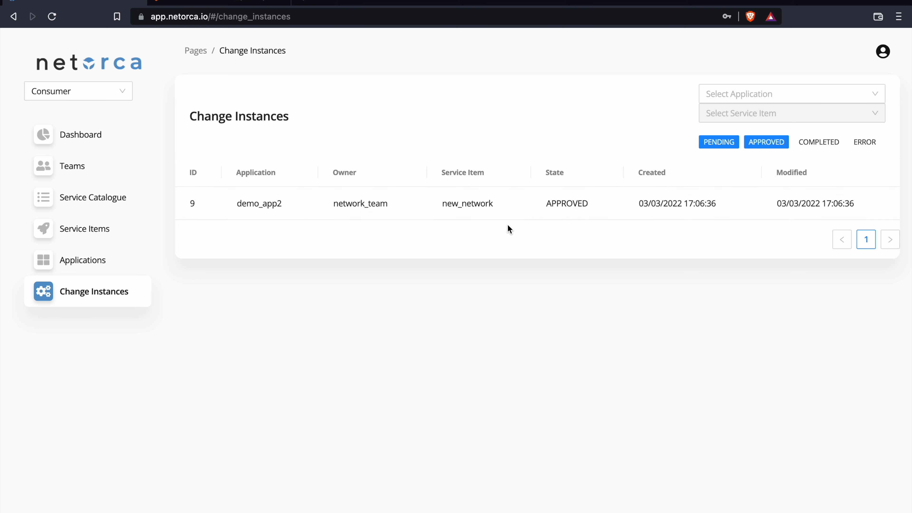
drag(543, 210, 607, 206)
click(591, 235)
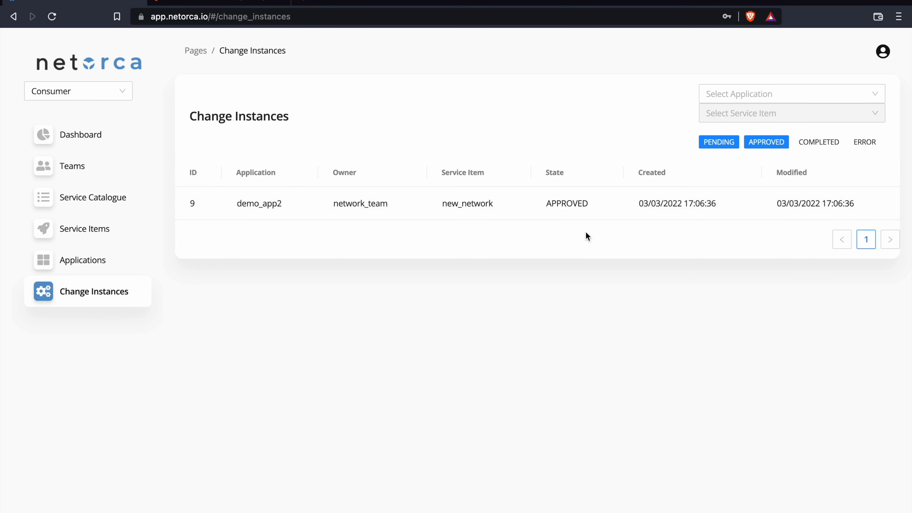